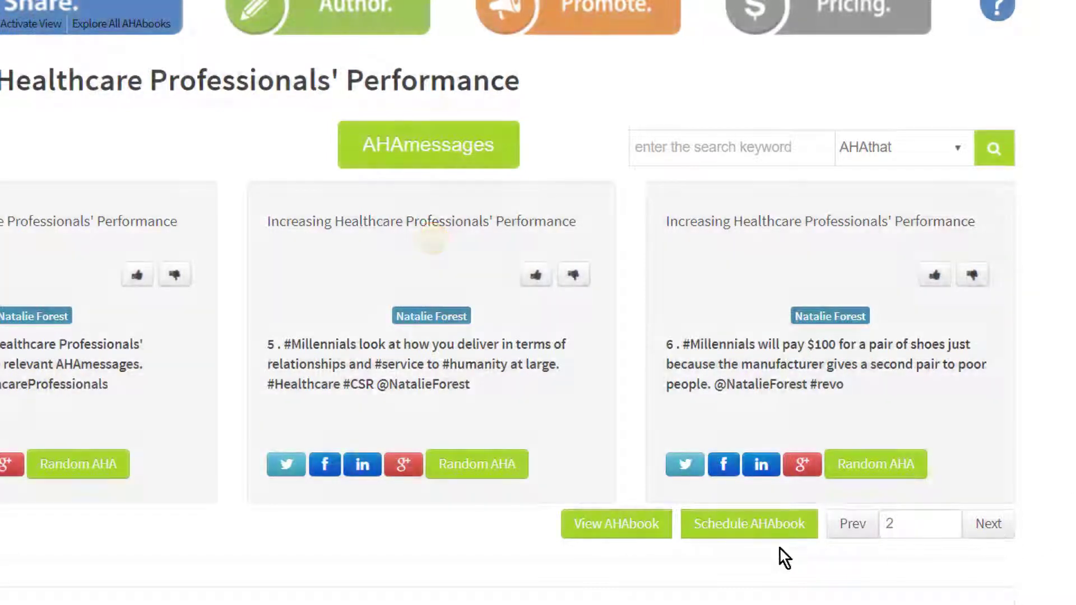
# Step: Sample a random set of messages, then open the full Increasing Healthcare Professionals' Performance AHAbook
pyautogui.click(505, 469)
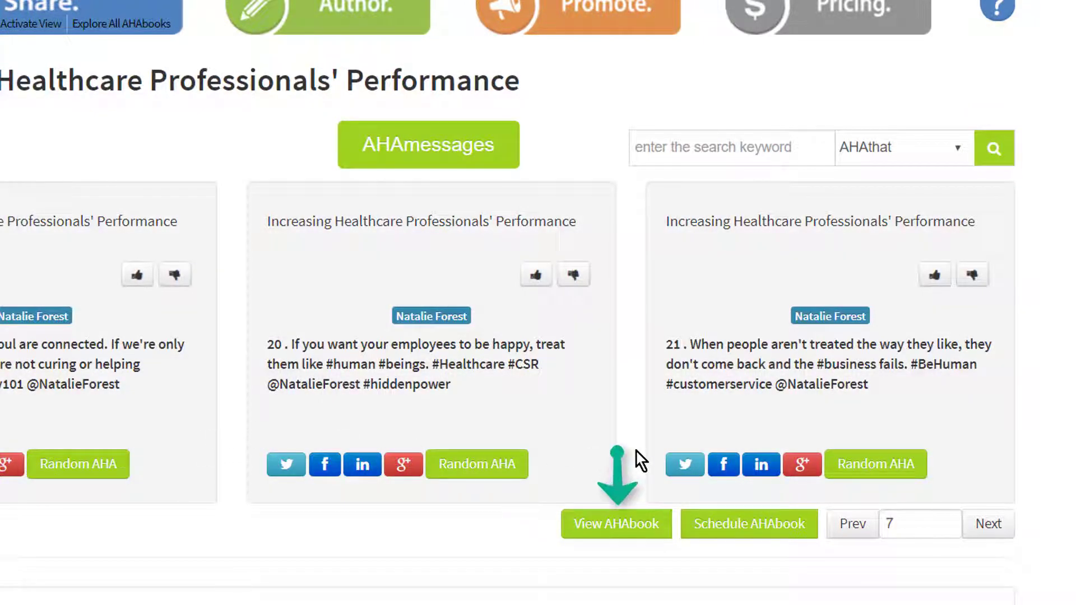
pyautogui.click(621, 521)
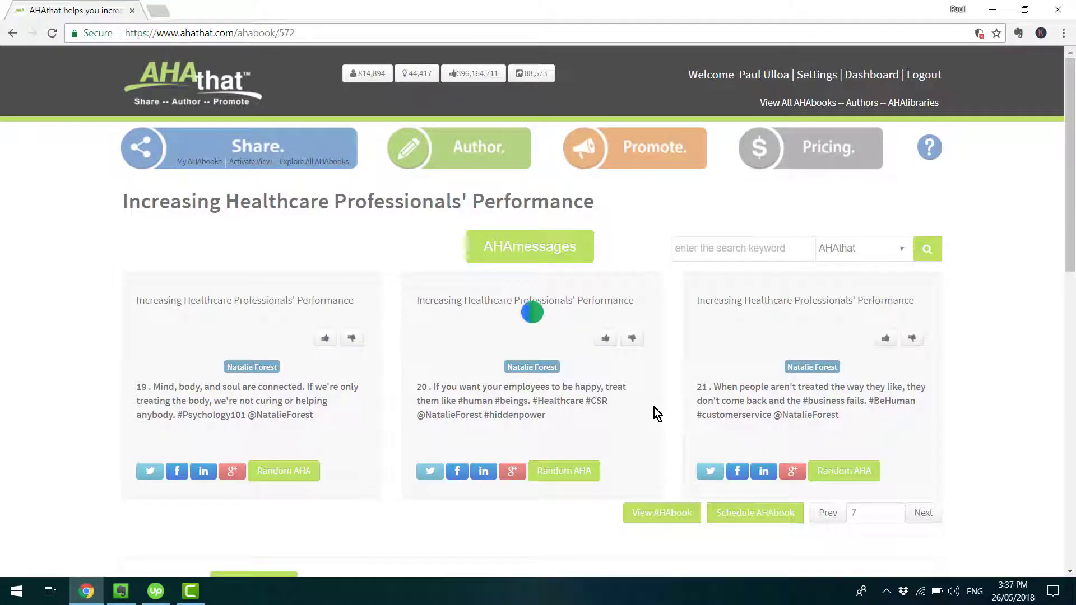
# Step: Scroll through the AHAbook's message cards and go to the Pricing page
pyautogui.scroll(-9, 653, 408)
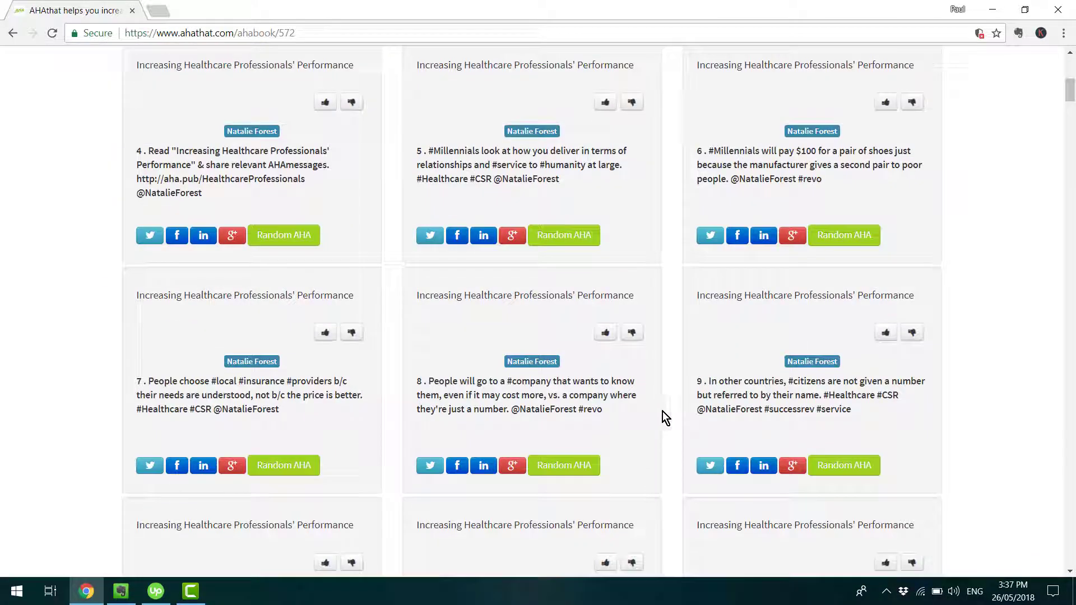
pyautogui.scroll(9, 664, 410)
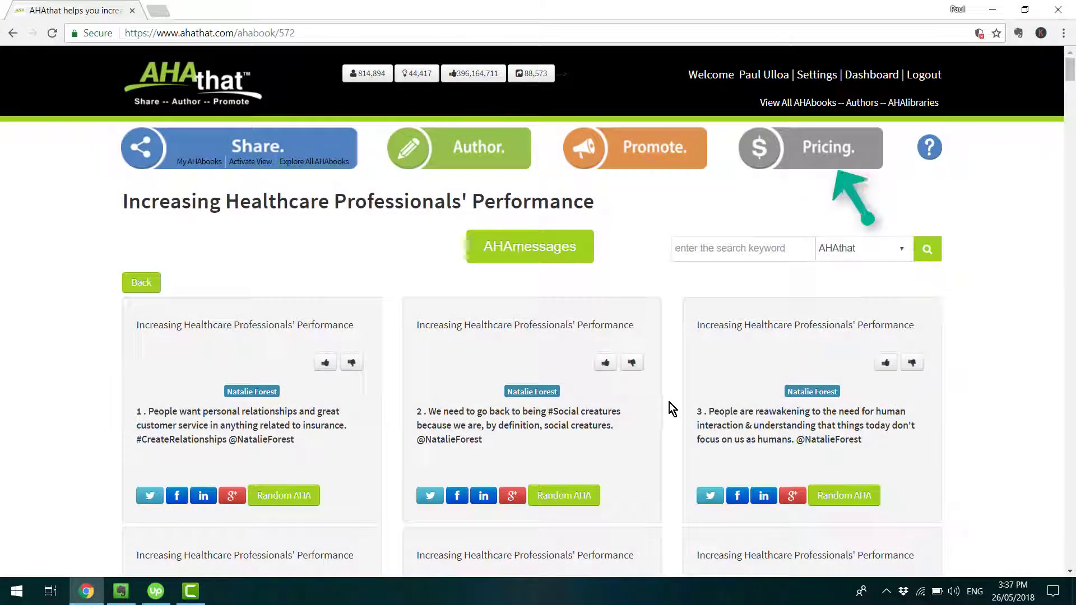
pyautogui.click(829, 153)
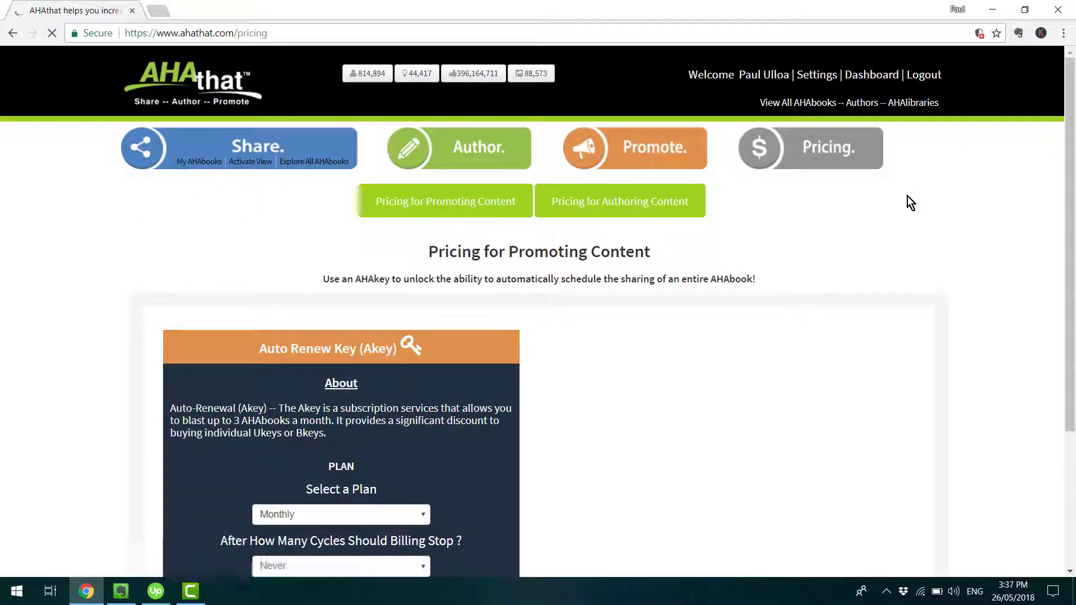
# Step: Generate a free Freemium Key (Fkey) on the Pricing page
pyautogui.scroll(-8, 581, 331)
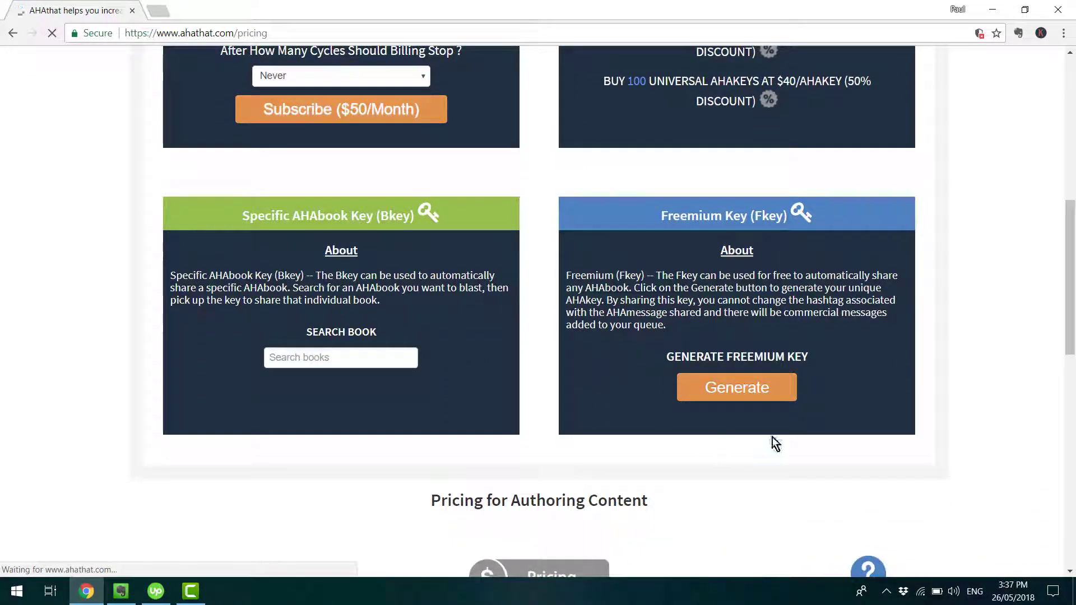
pyautogui.scroll(-1, 772, 435)
pyautogui.click(746, 324)
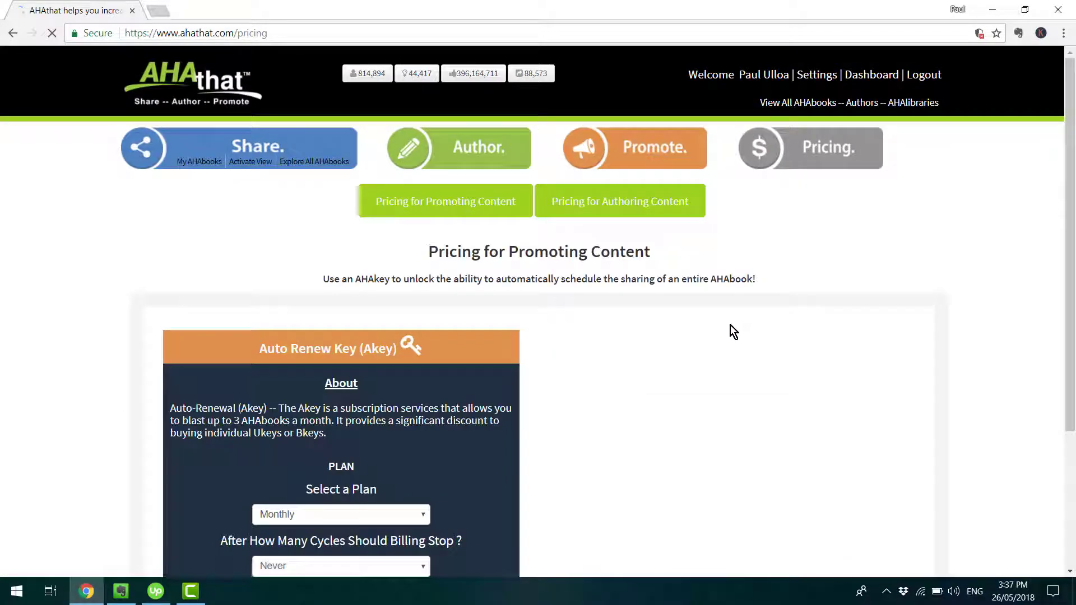
# Step: Select the newly generated Freemium key and copy it to the clipboard
pyautogui.scroll(-3, 605, 327)
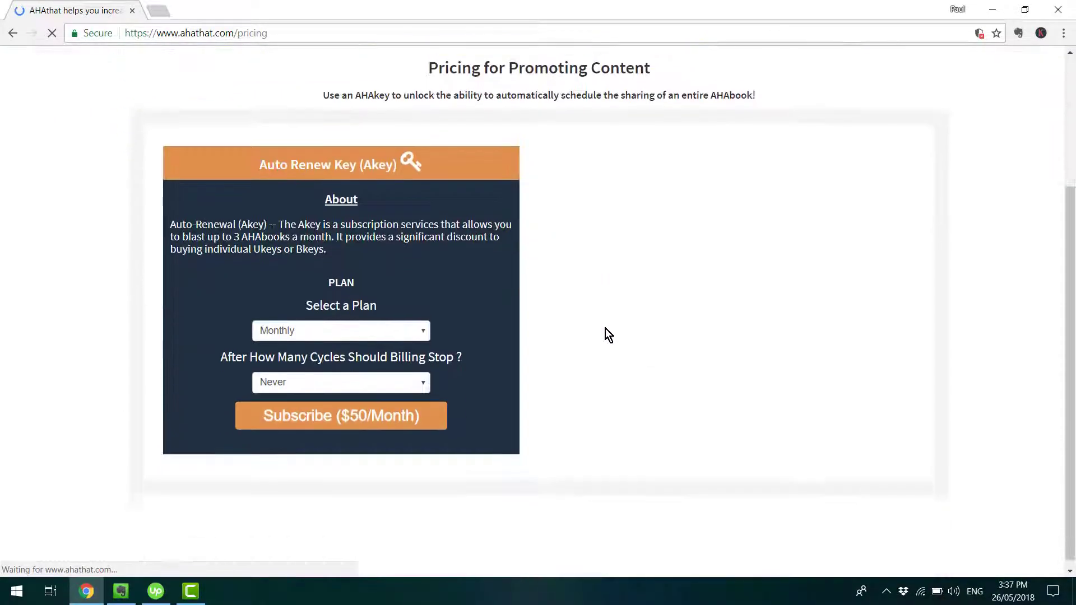
pyautogui.scroll(-7, 624, 335)
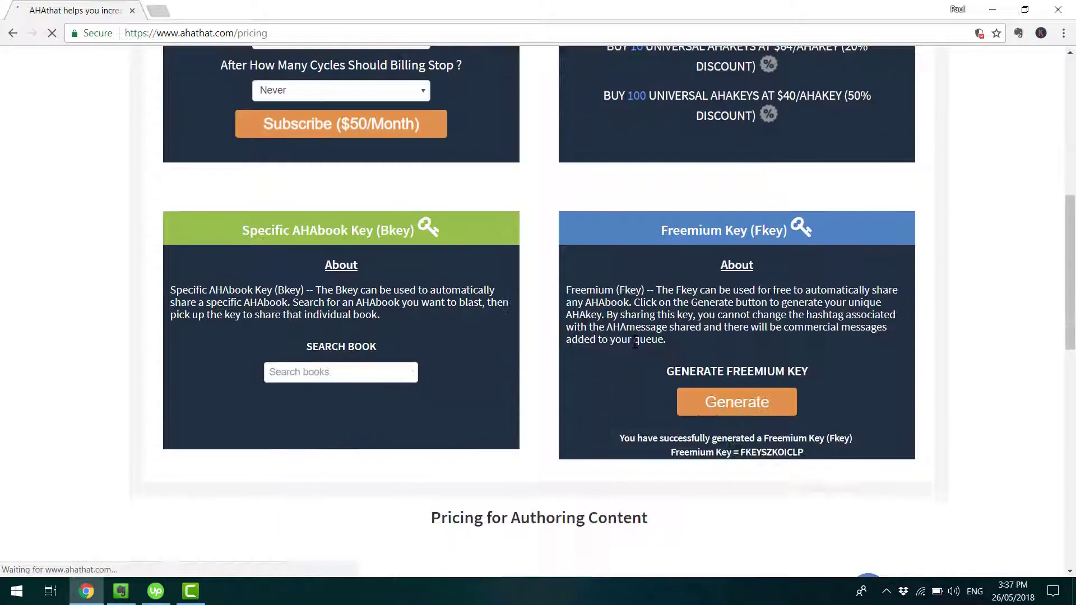
pyautogui.scroll(-1, 807, 314)
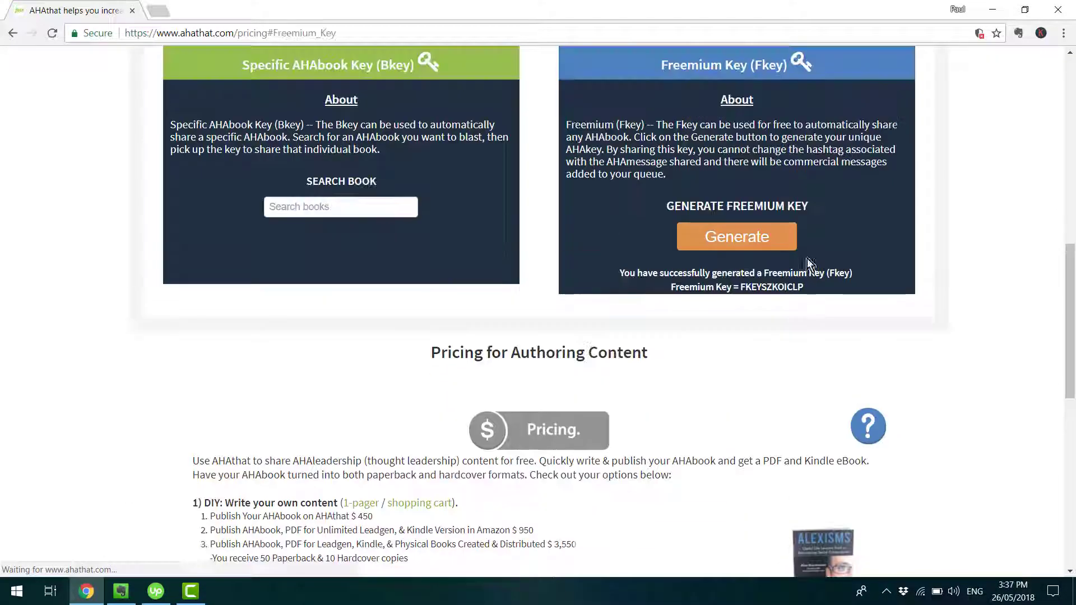
pyautogui.moveTo(804, 287); pyautogui.dragTo(739, 287)
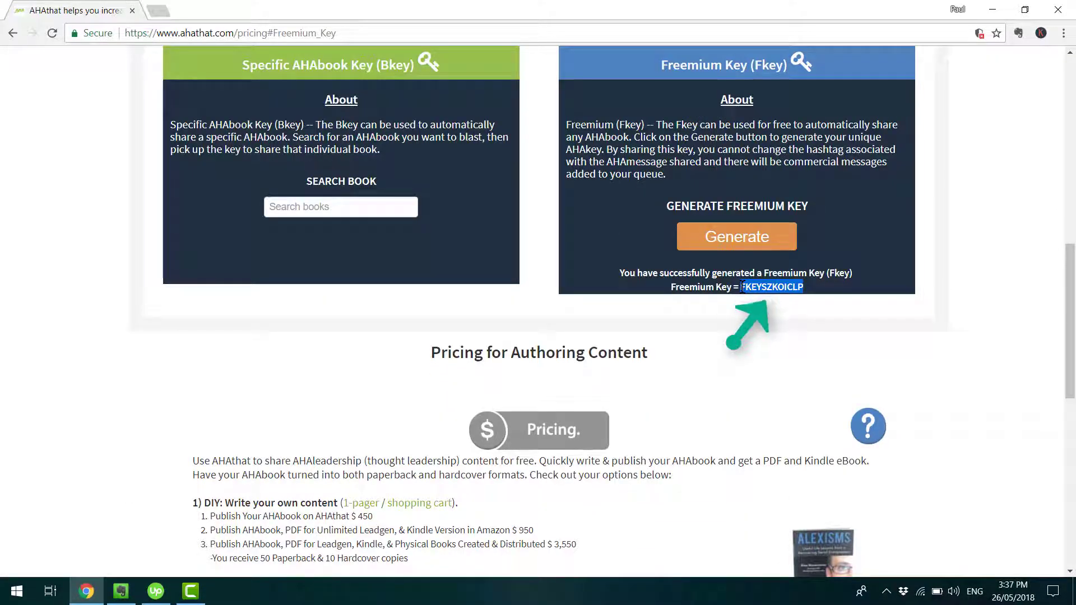
pyautogui.rightClick(758, 288)
pyautogui.click(792, 298)
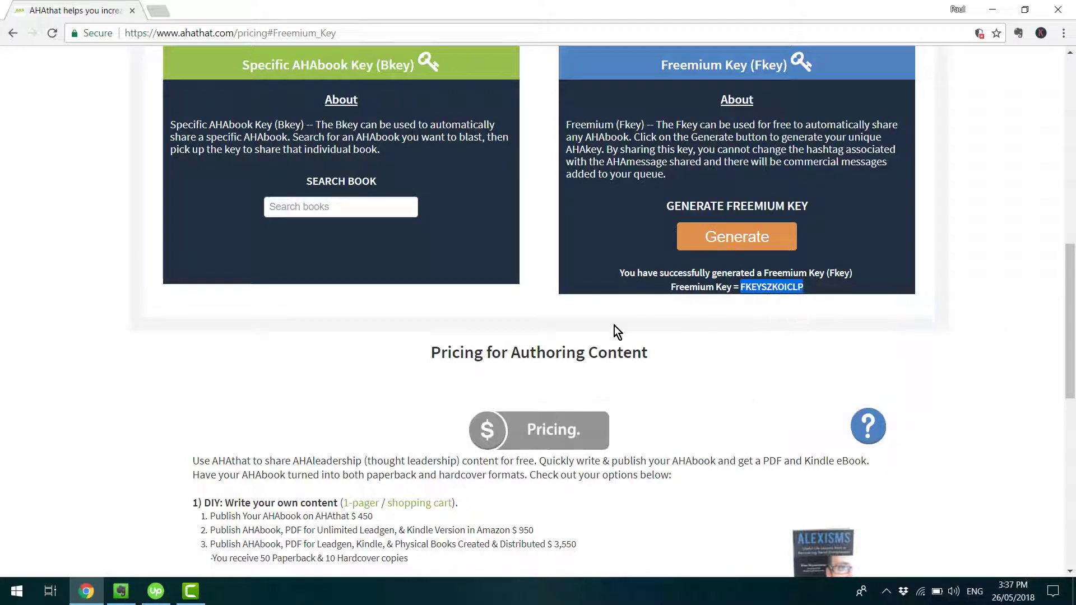
pyautogui.scroll(15, 576, 324)
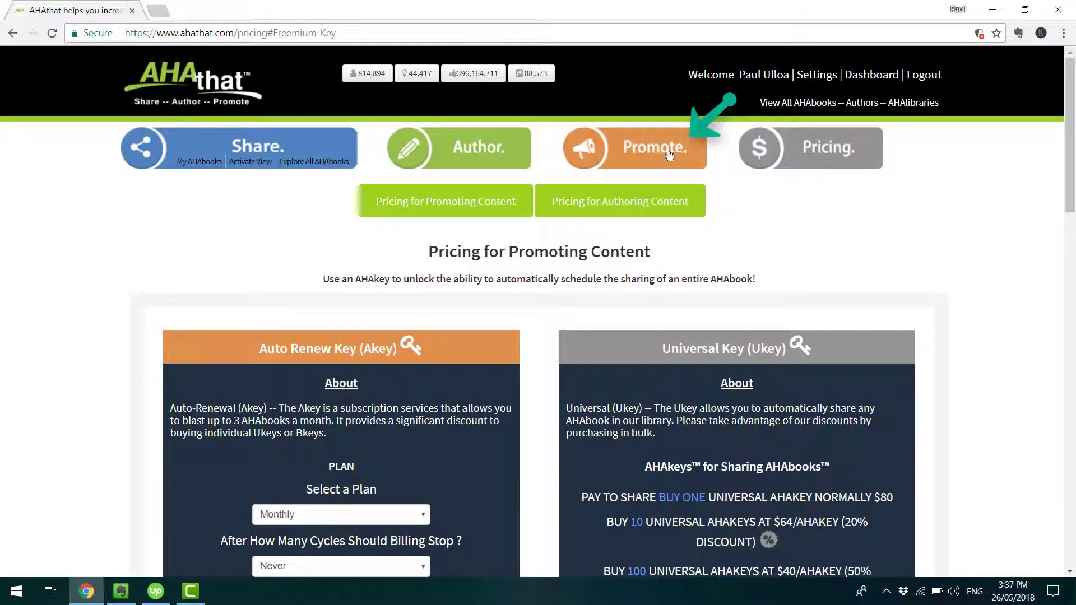
# Step: Open AHAblaster via Promote and view the connected Twitter account under Connect Social Media
pyautogui.click(675, 158)
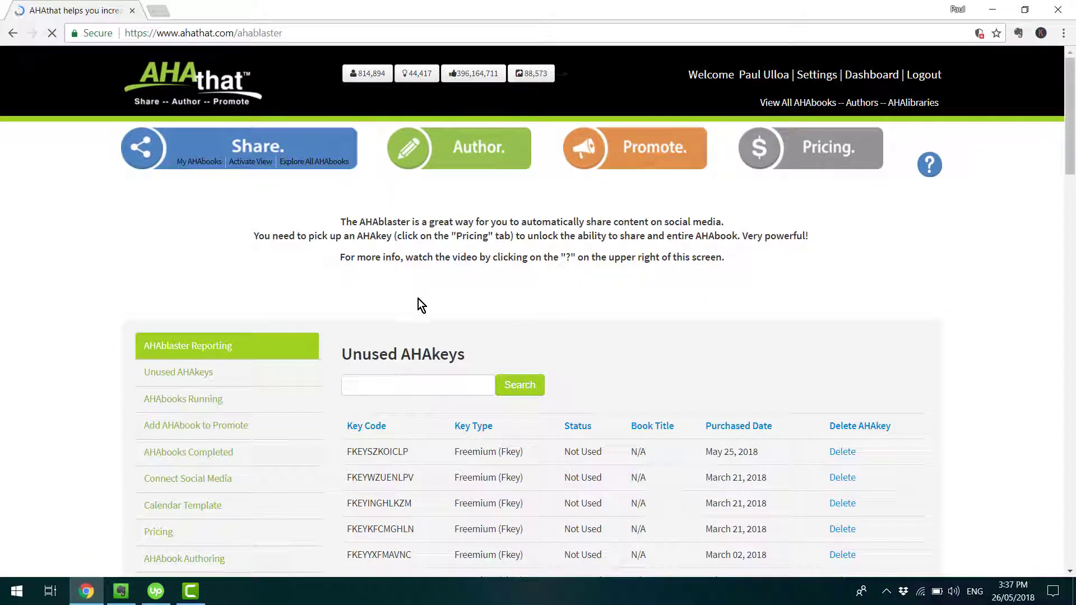
pyautogui.scroll(-2, 109, 357)
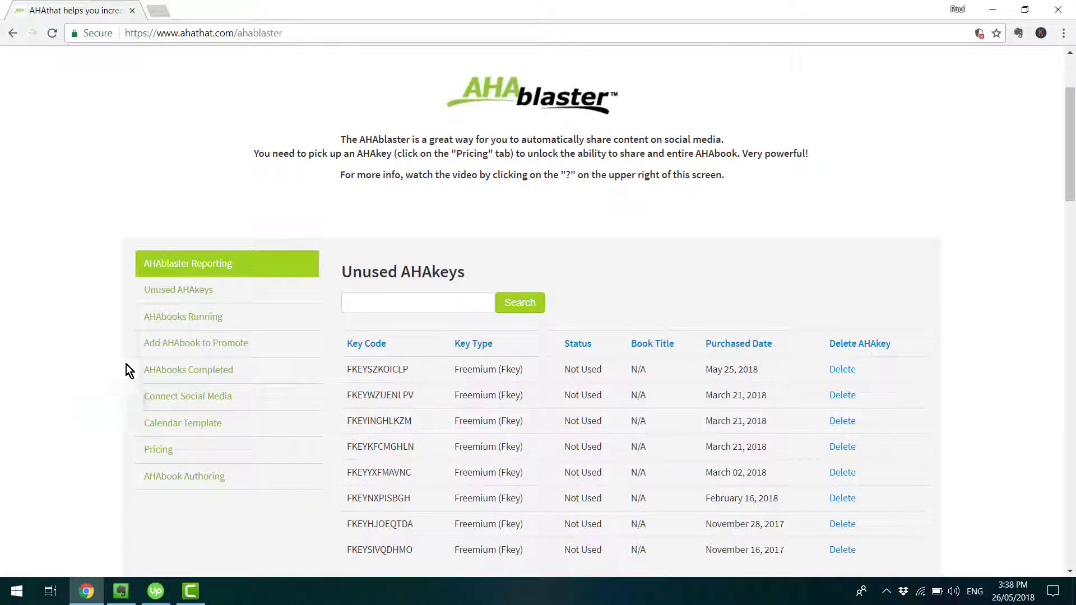
pyautogui.click(175, 396)
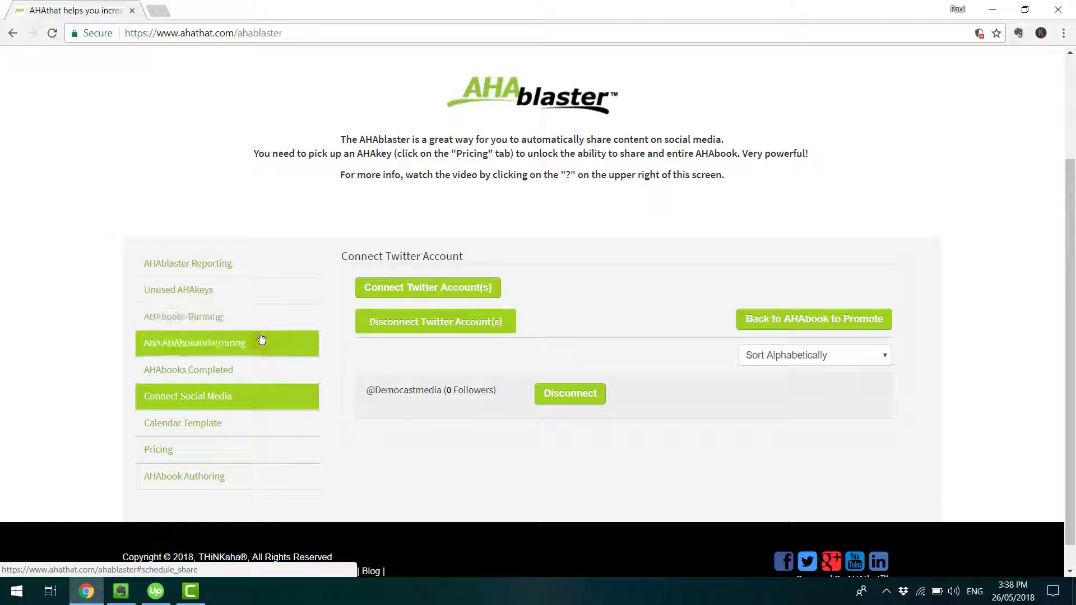
# Step: Filter the AHAbooks by 'healthcare' and open sharing for the Increasing Healthcare book
pyautogui.click(261, 346)
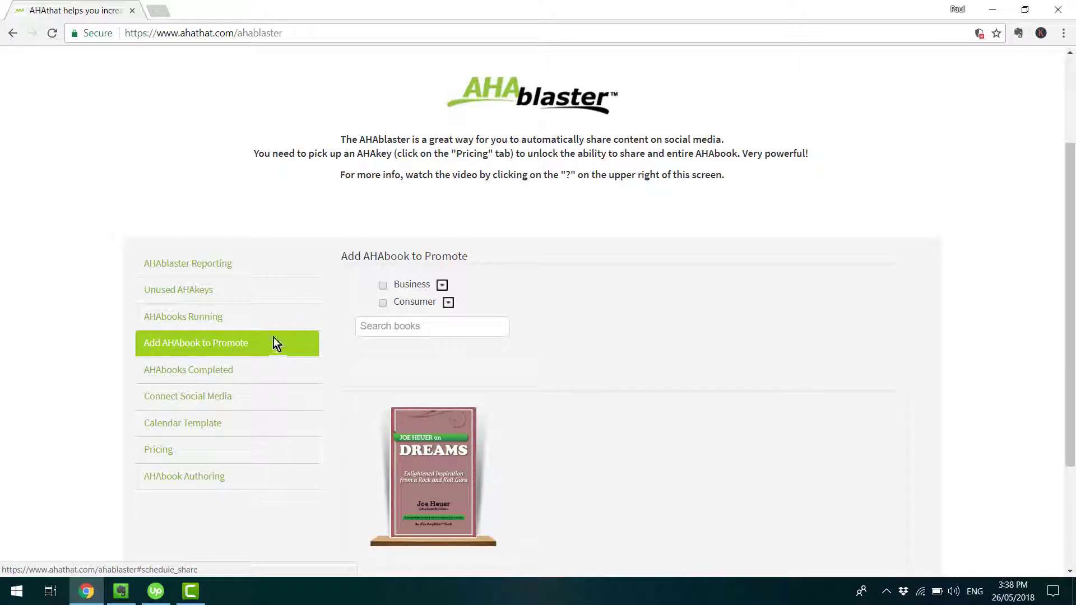
pyautogui.click(387, 327)
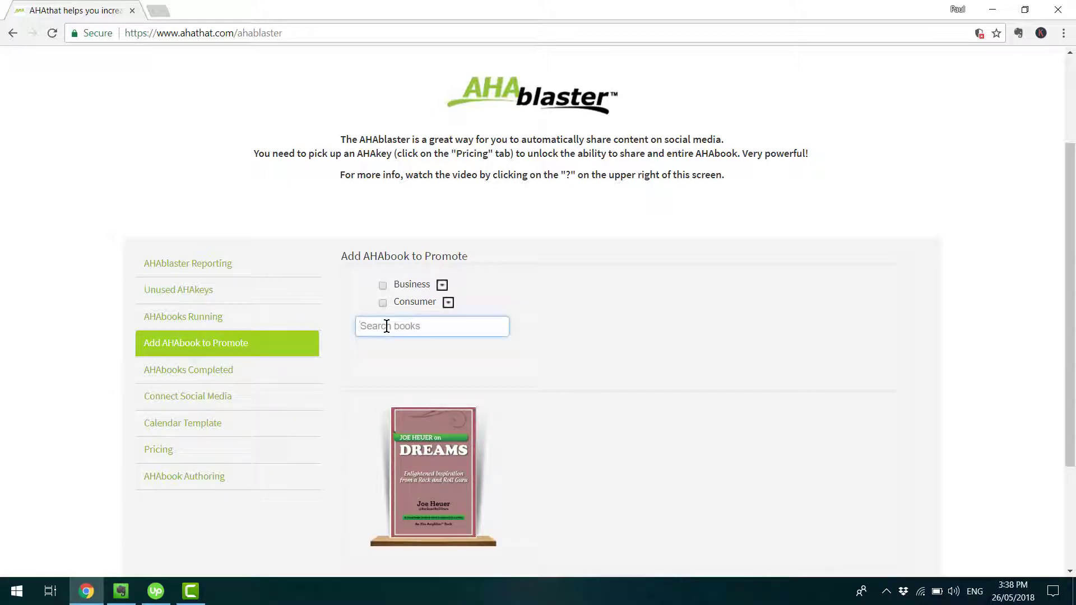
pyautogui.write('healt')
pyautogui.write('hcare')
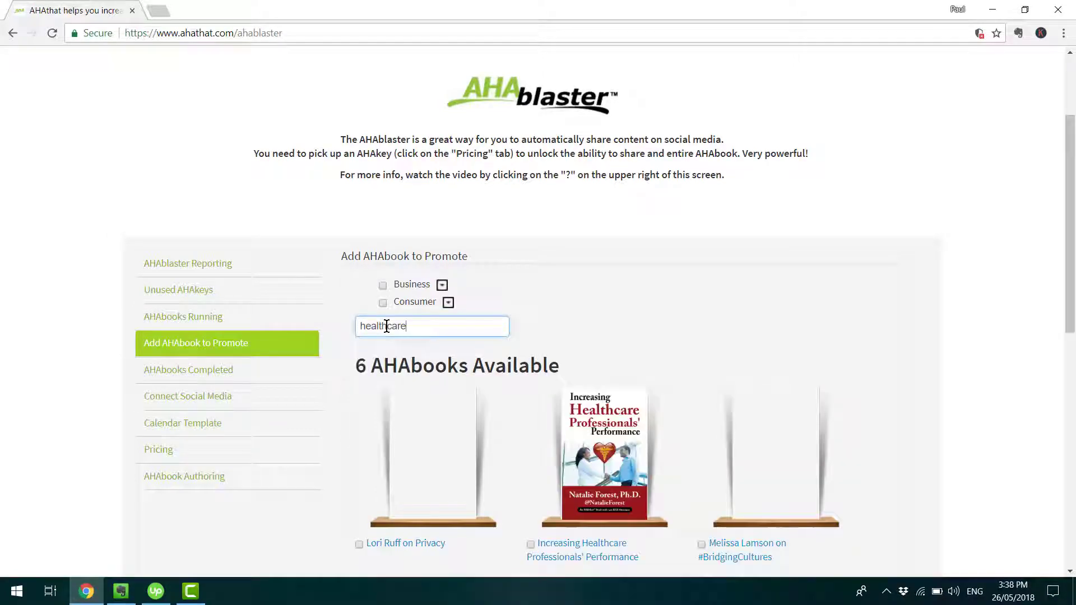
pyautogui.scroll(-1, 538, 376)
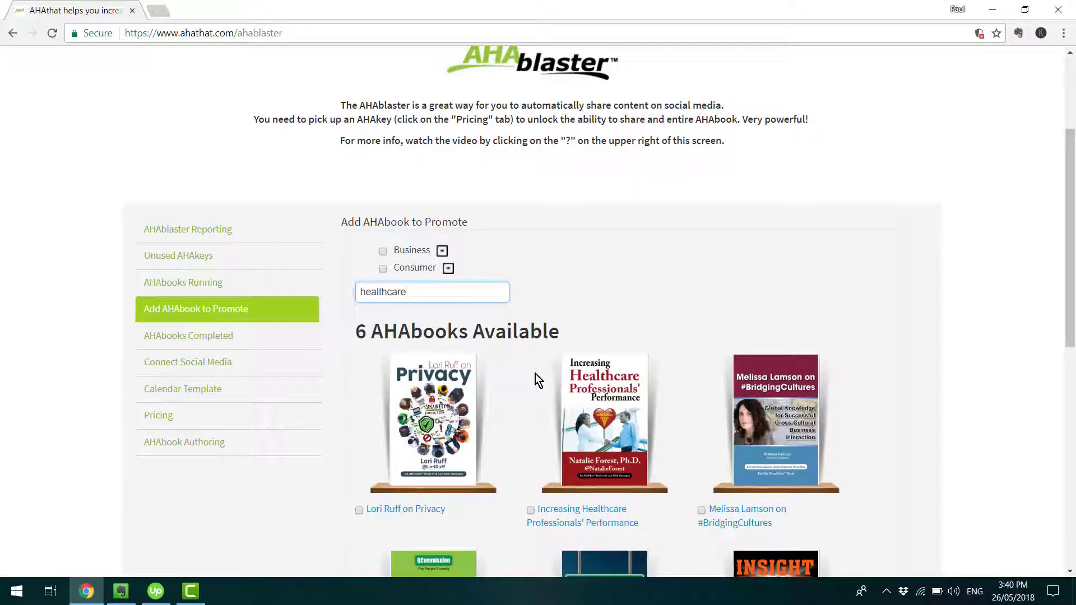
pyautogui.click(586, 511)
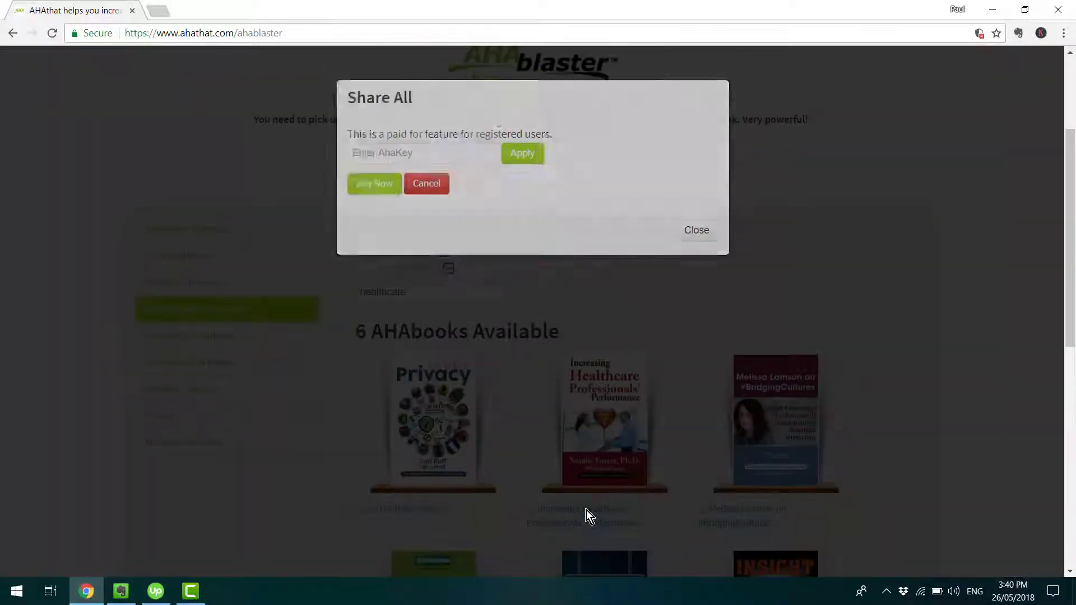
# Step: Paste the copied Freemium key into the AhaKey field and apply it
pyautogui.rightClick(435, 178)
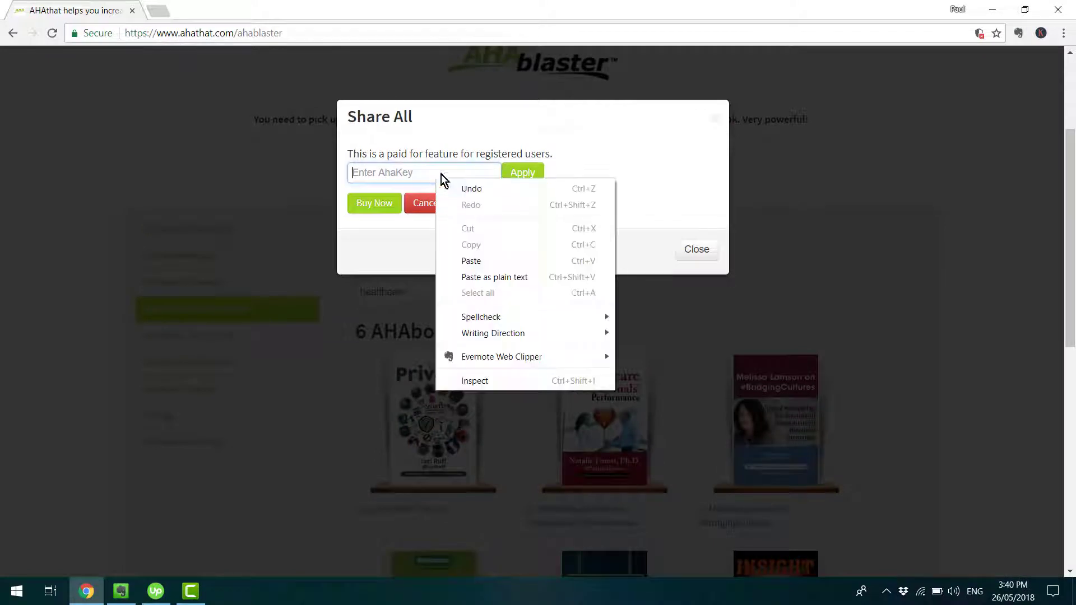
pyautogui.click(480, 263)
pyautogui.click(526, 172)
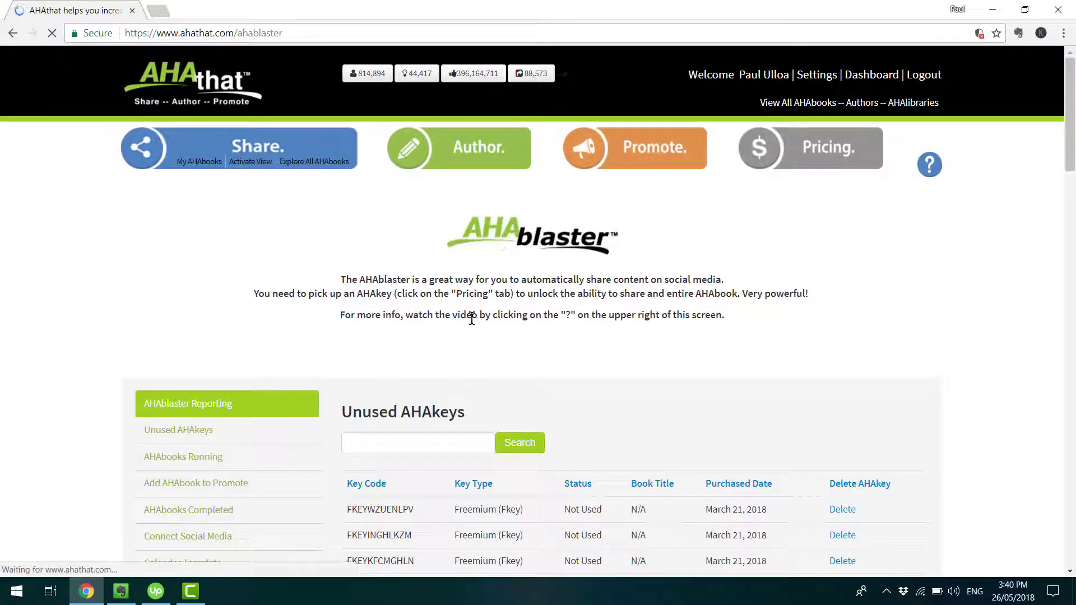
# Step: Open the healthcare book's sharing schedule and set its timezone to (GMT +12:00) Auckland, Wellington
pyautogui.scroll(-3, 477, 317)
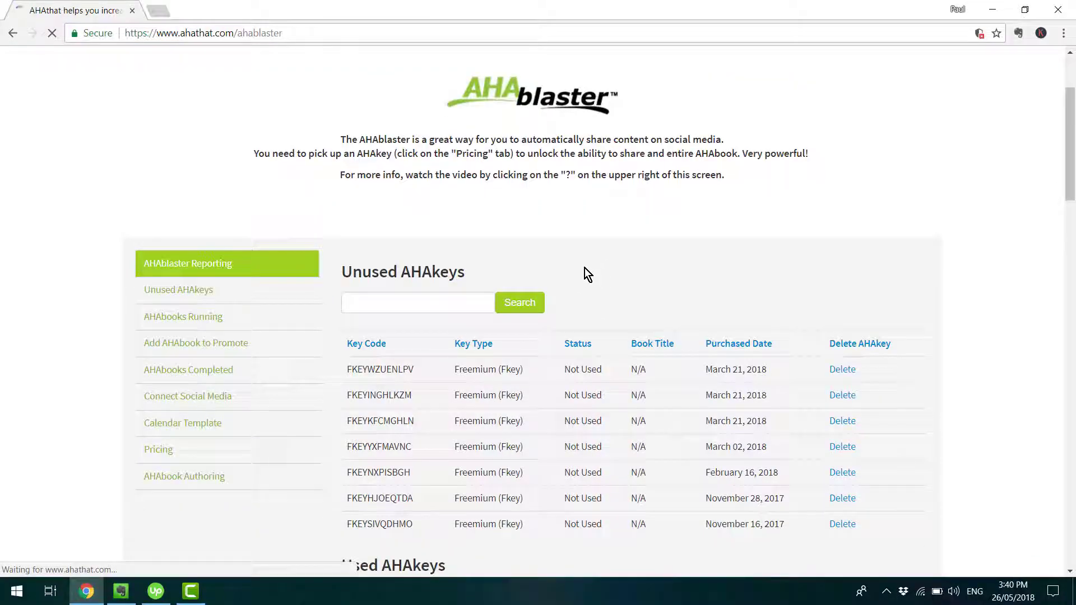
pyautogui.click(446, 479)
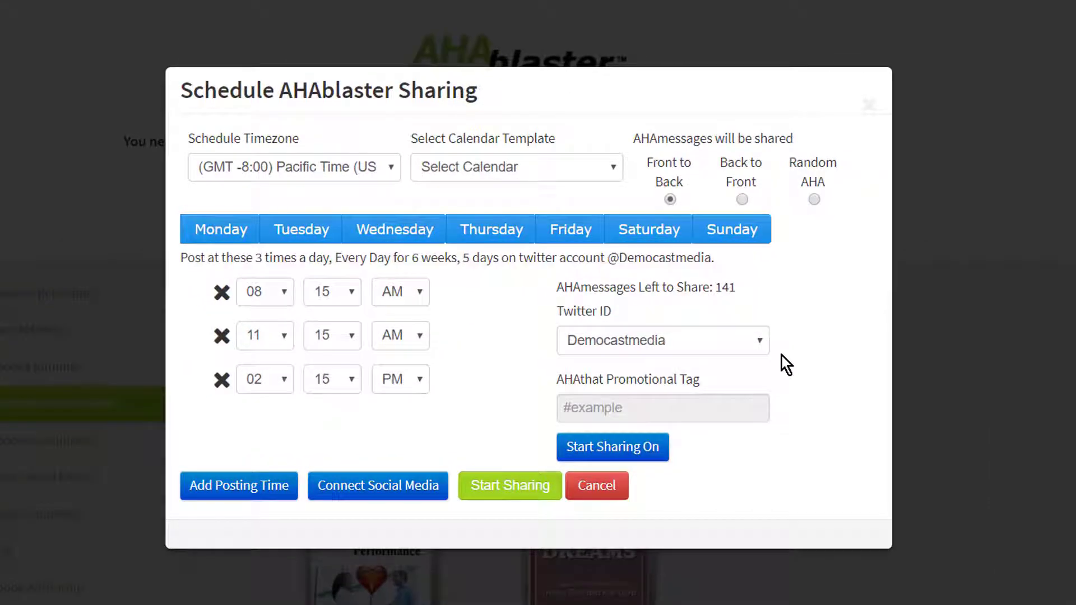
pyautogui.click(395, 167)
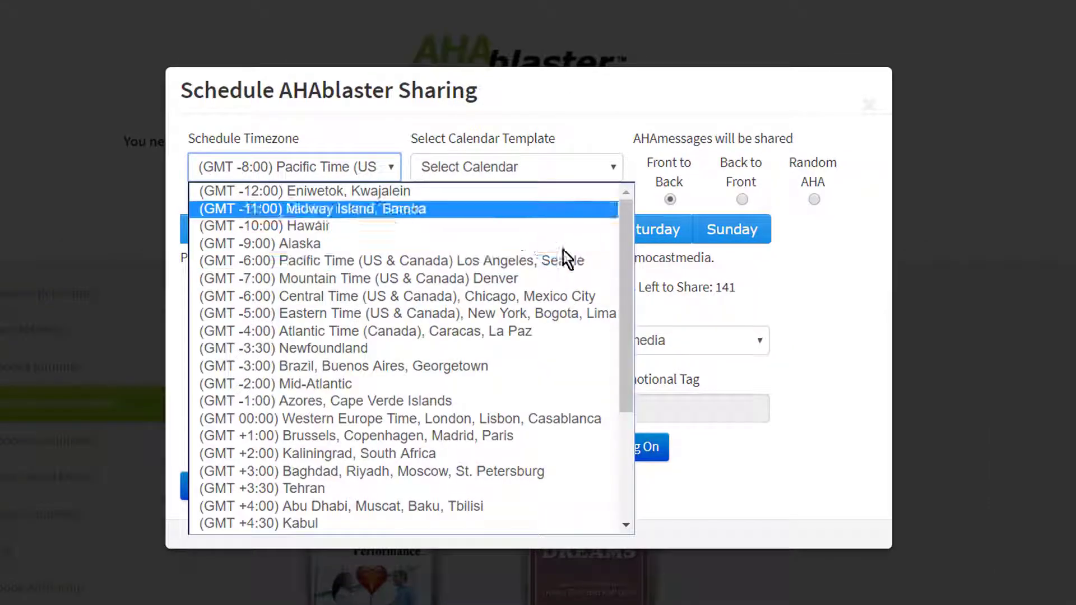
pyautogui.moveTo(626, 286); pyautogui.dragTo(619, 451)
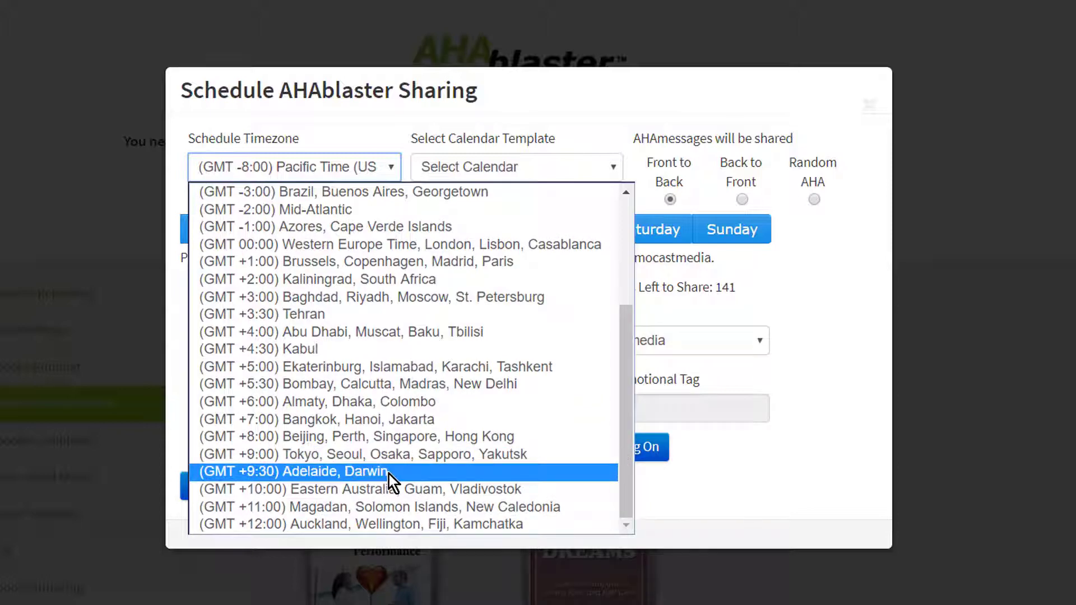
pyautogui.click(395, 524)
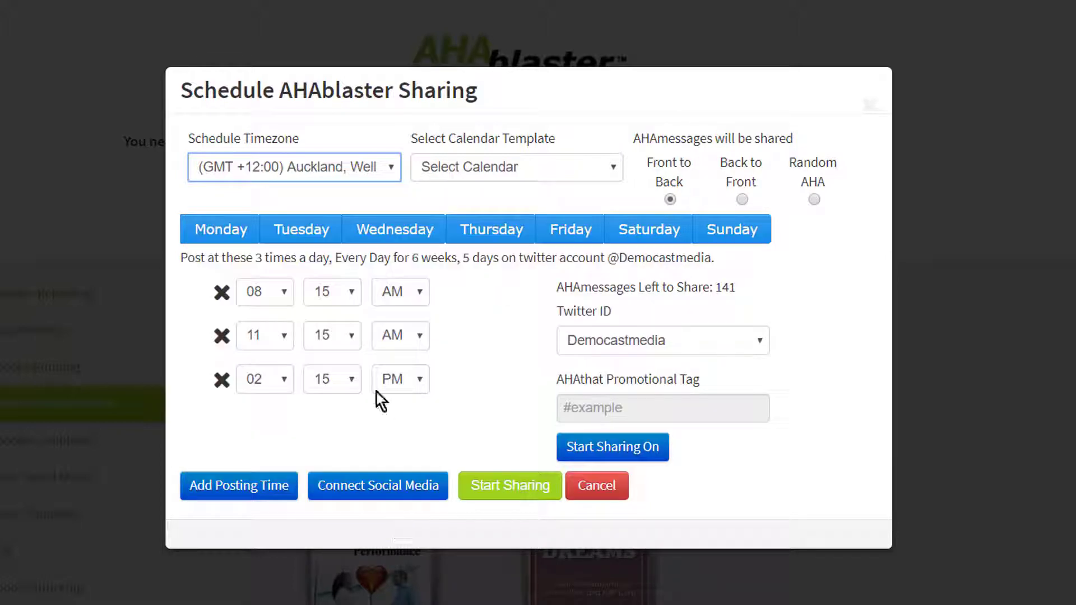
pyautogui.click(612, 168)
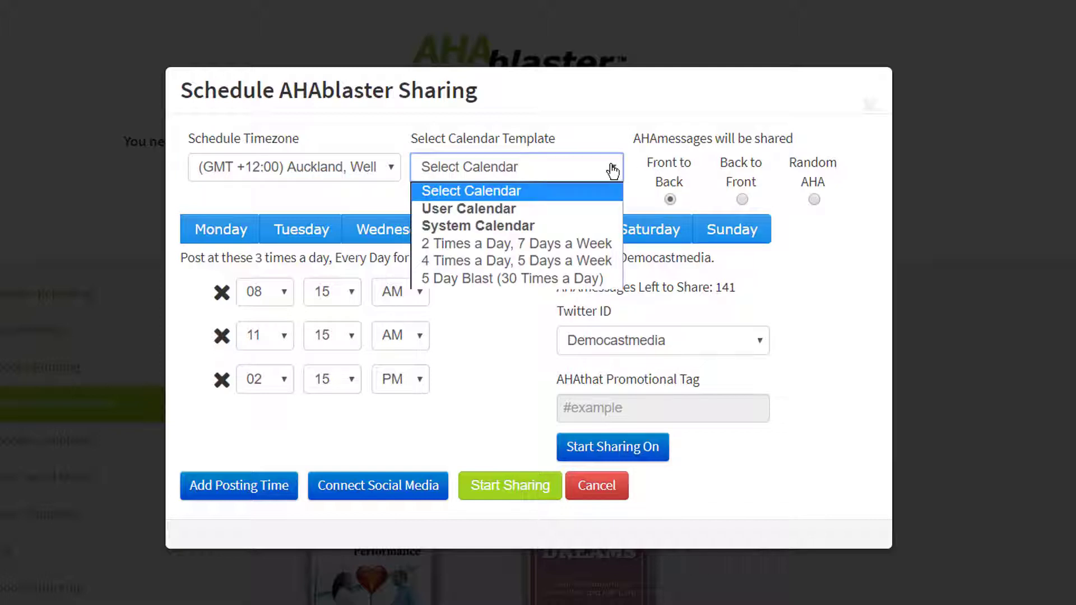
# Step: Choose the '4 Times a Day, 5 Days a Week' template with random message order, keeping all weekdays
pyautogui.click(577, 263)
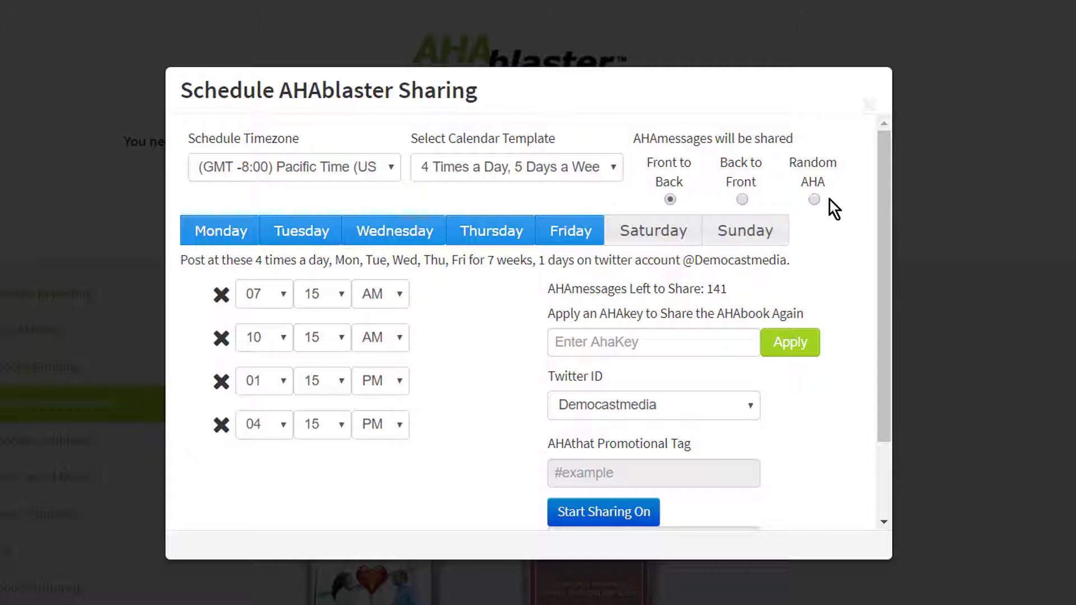
pyautogui.click(814, 200)
pyautogui.click(325, 233)
pyautogui.click(511, 245)
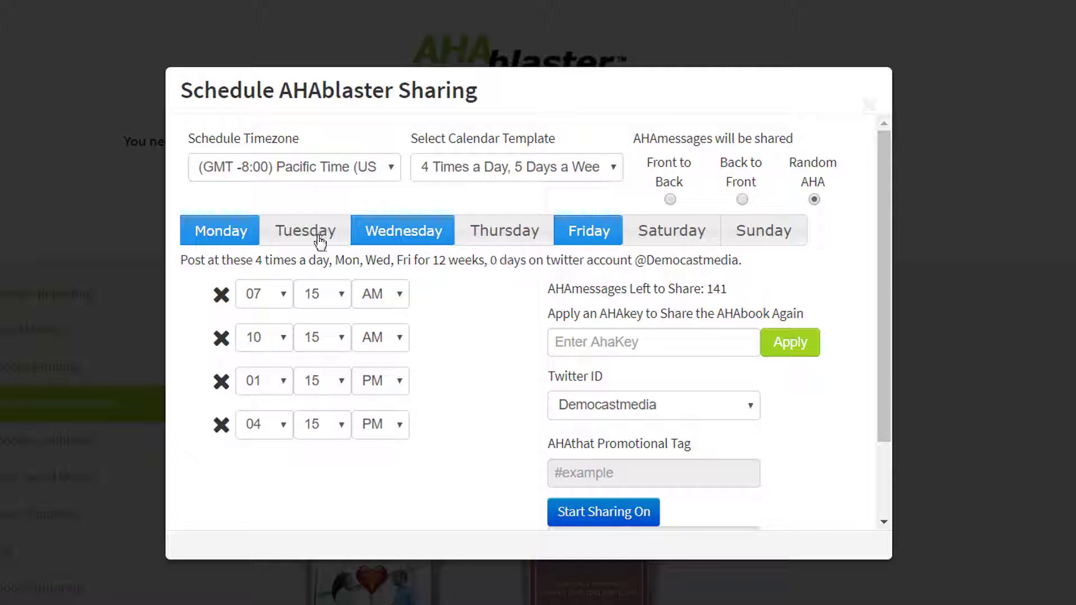
pyautogui.click(324, 241)
pyautogui.click(486, 246)
# Step: Change the first posting hour to 08 and the fourth to 06, then start sharing
pyautogui.click(286, 295)
pyautogui.click(261, 446)
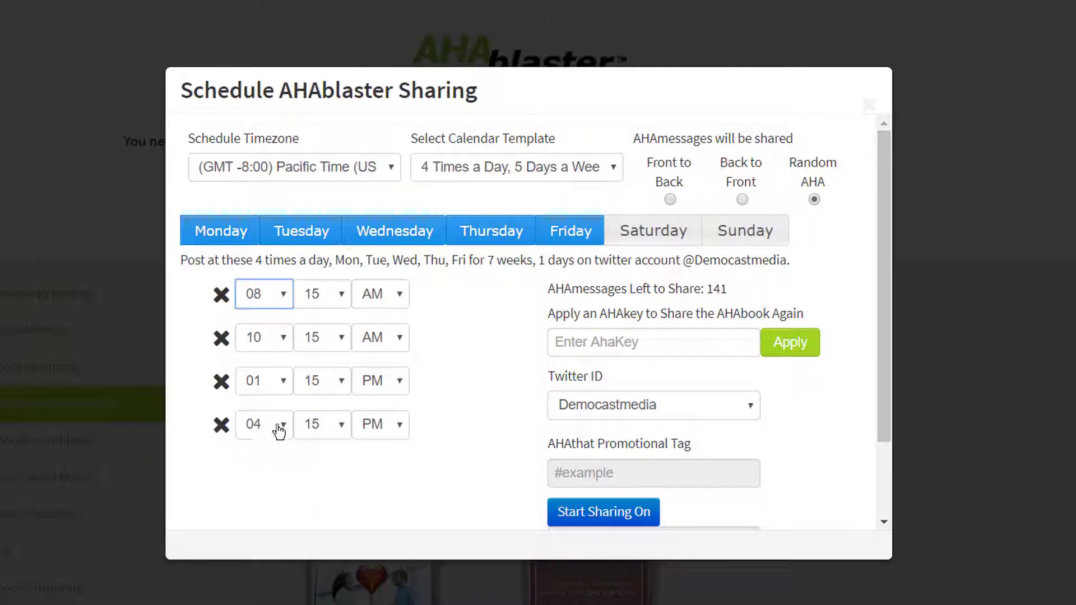
pyautogui.click(274, 430)
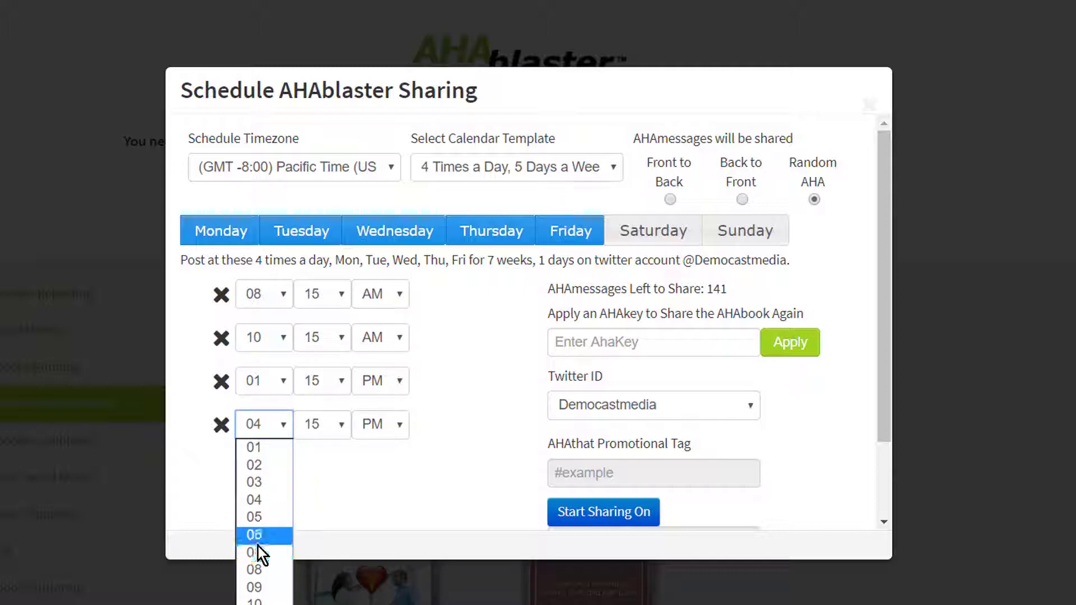
pyautogui.click(257, 543)
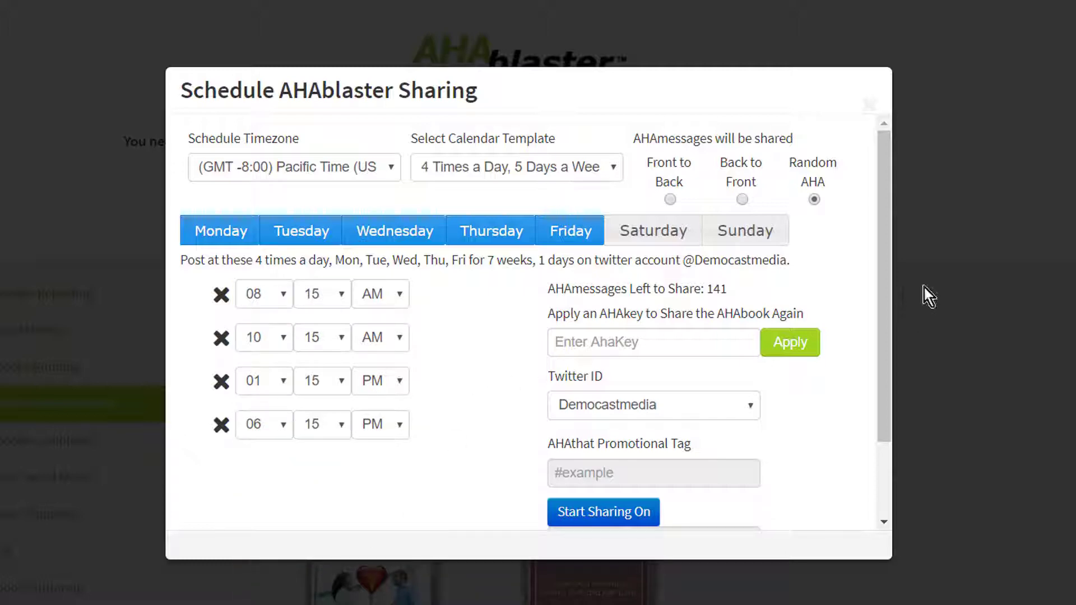
pyautogui.moveTo(886, 277); pyautogui.dragTo(883, 432)
pyautogui.click(509, 507)
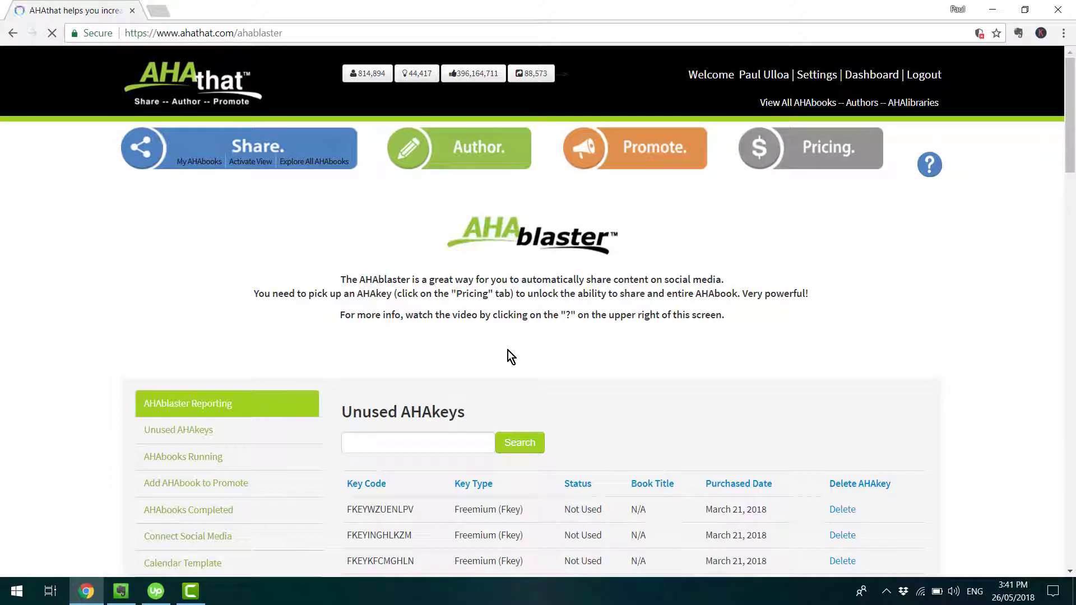
# Step: Open AHAbooks Running to see the healthcare book with 141 messages left
pyautogui.scroll(-2, 321, 320)
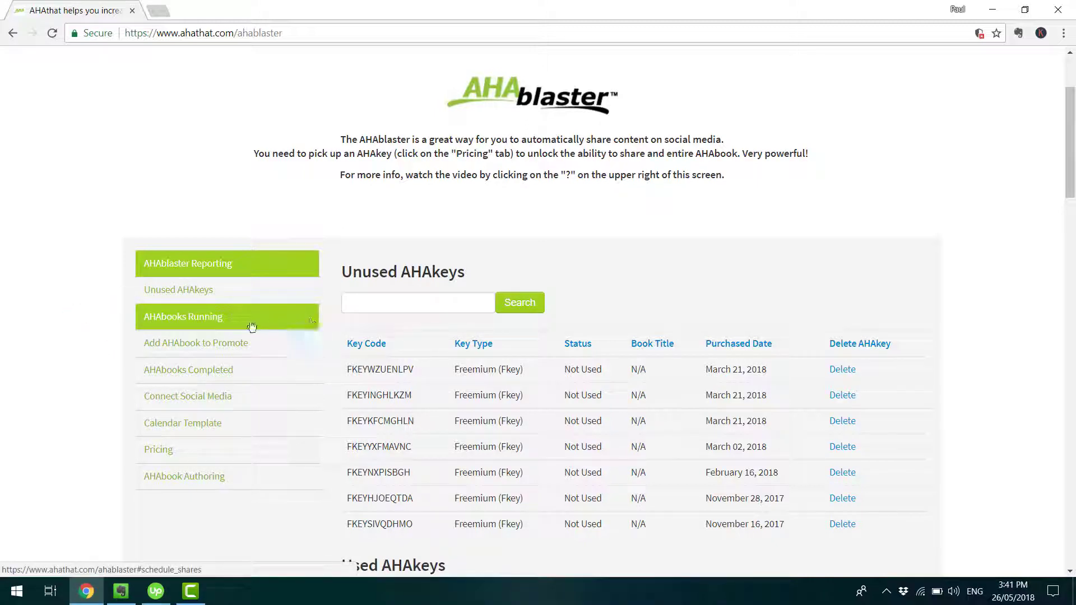
pyautogui.click(205, 317)
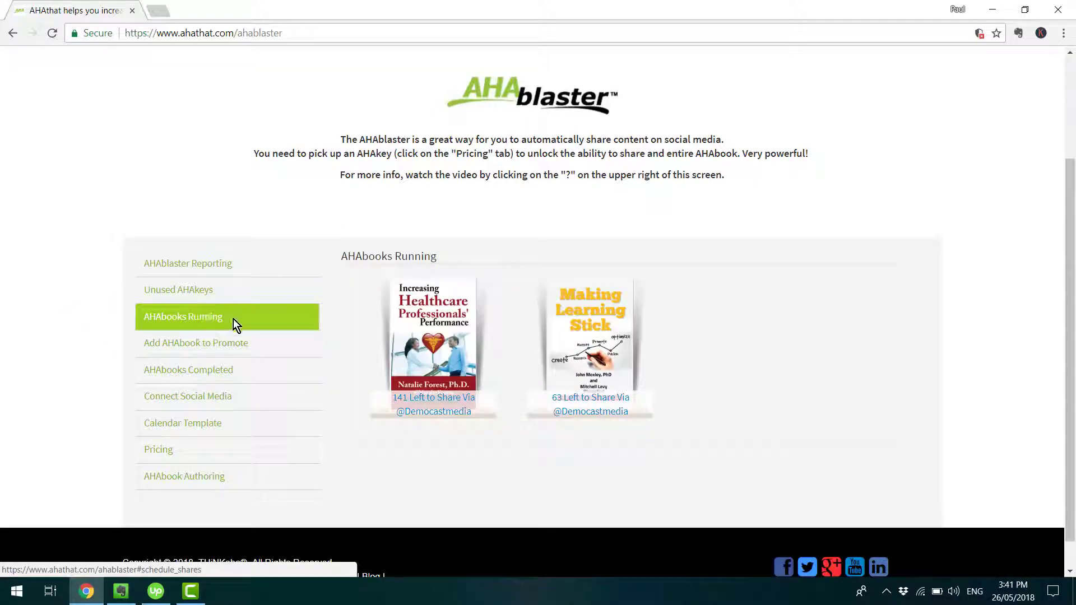